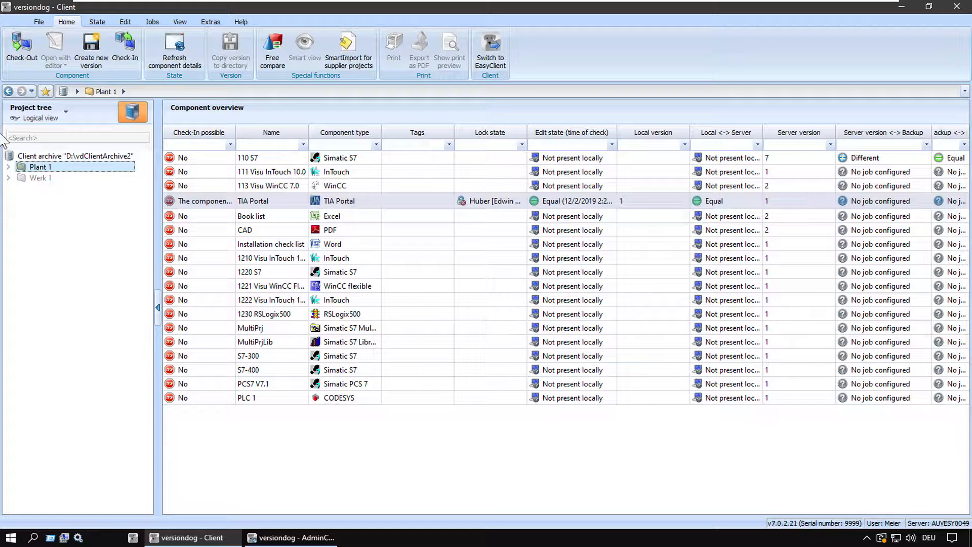
# Step: Check out the latest version of the TIA Portal component in Plant 1, Hall 1, Area 1 without marking it under development
pyautogui.click(9, 167)
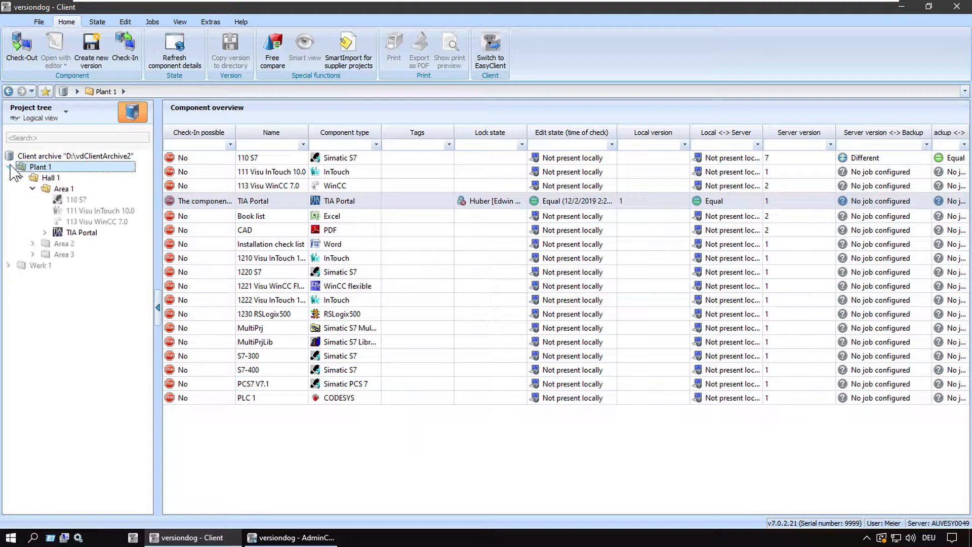
pyautogui.click(67, 233)
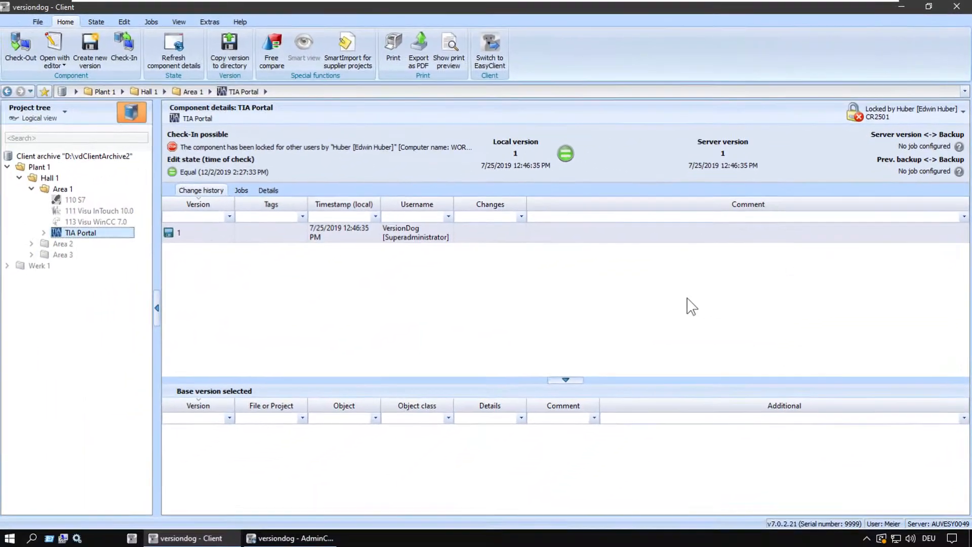
pyautogui.rightClick(99, 233)
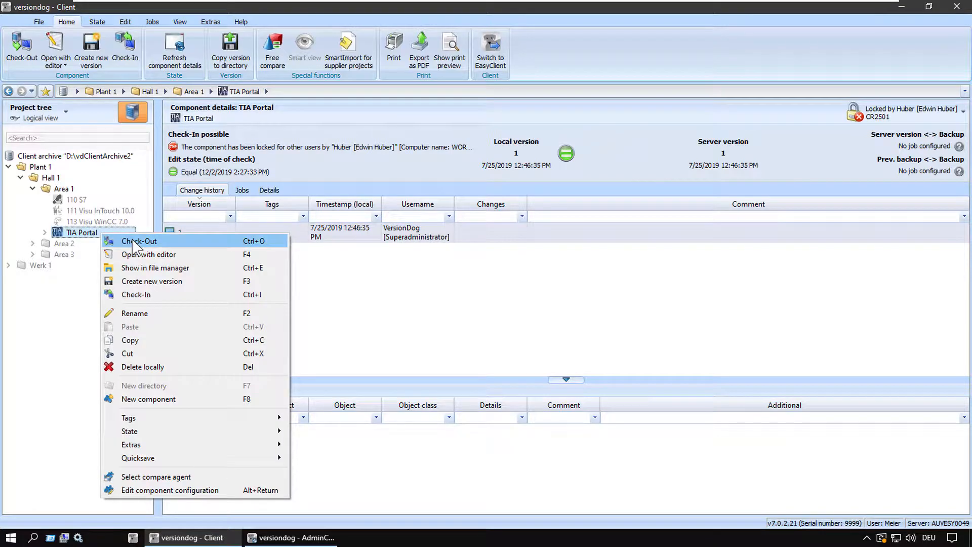
pyautogui.click(134, 242)
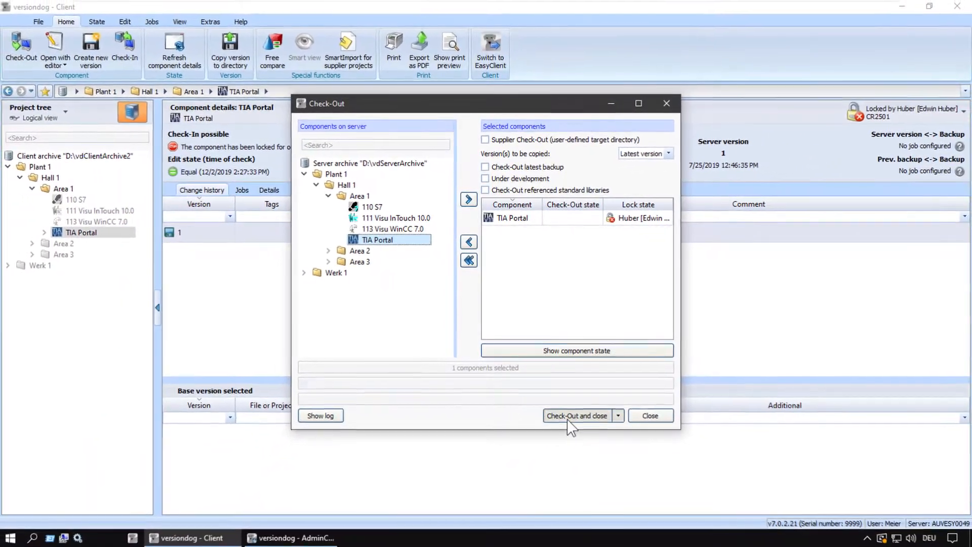
pyautogui.click(577, 440)
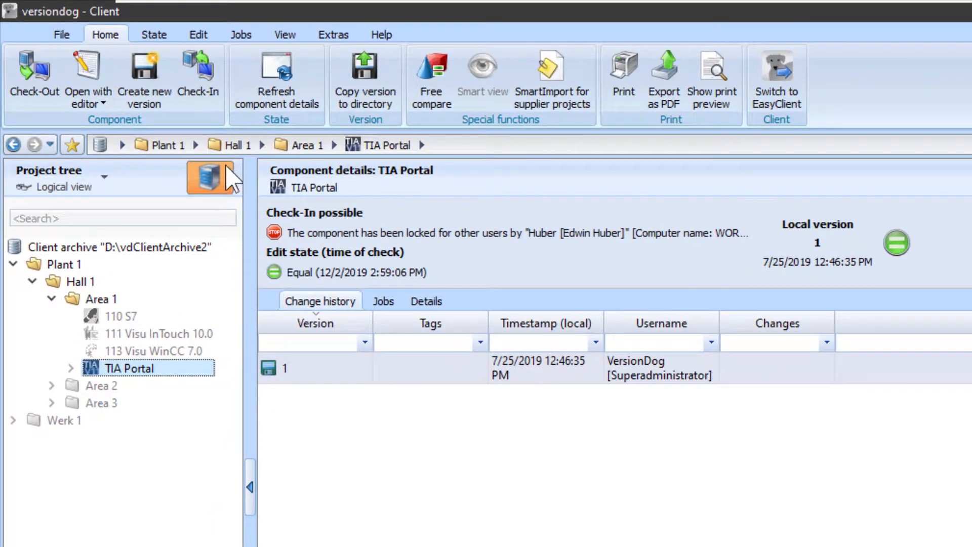
# Step: Configure the client settings to always check out components in the lock state "Lock for other users"
pyautogui.click(335, 35)
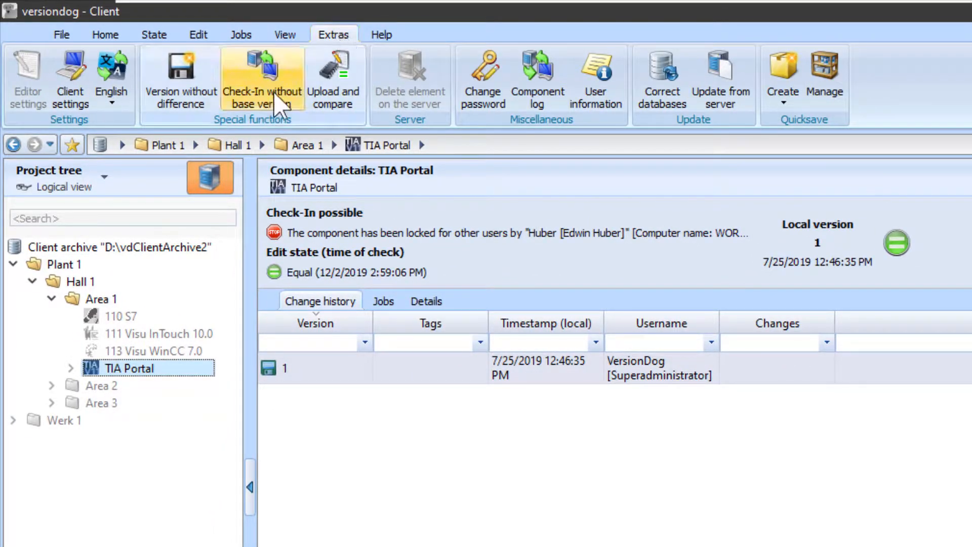
pyautogui.click(70, 97)
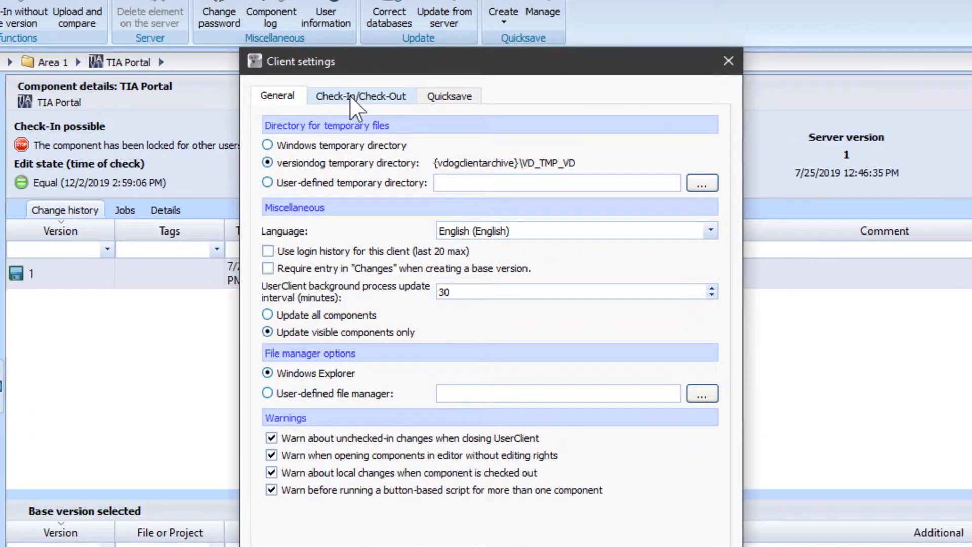
pyautogui.click(371, 83)
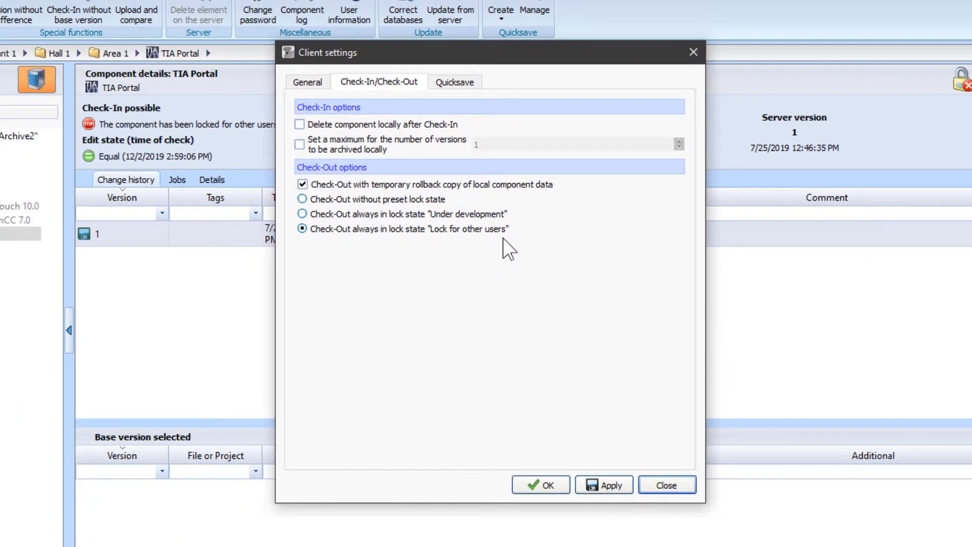
pyautogui.click(603, 484)
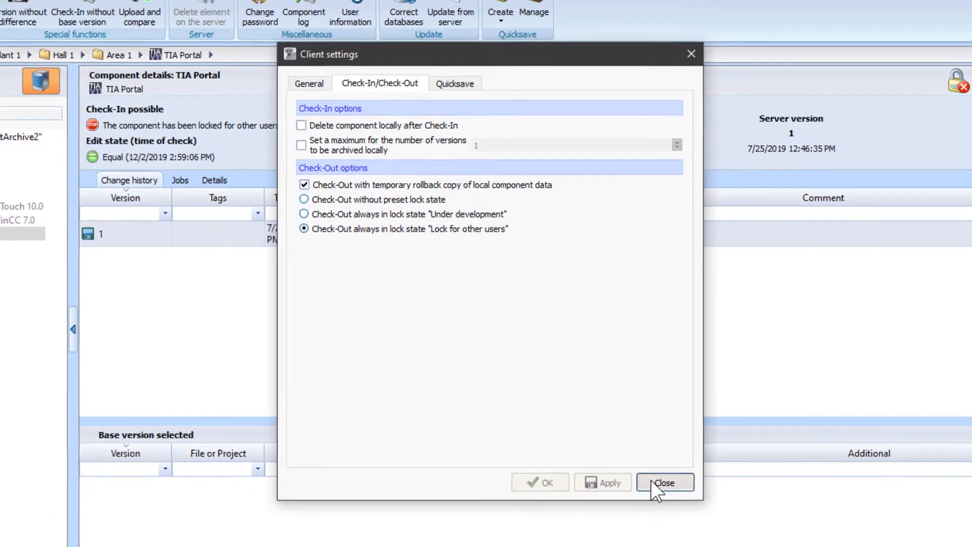
pyautogui.click(653, 482)
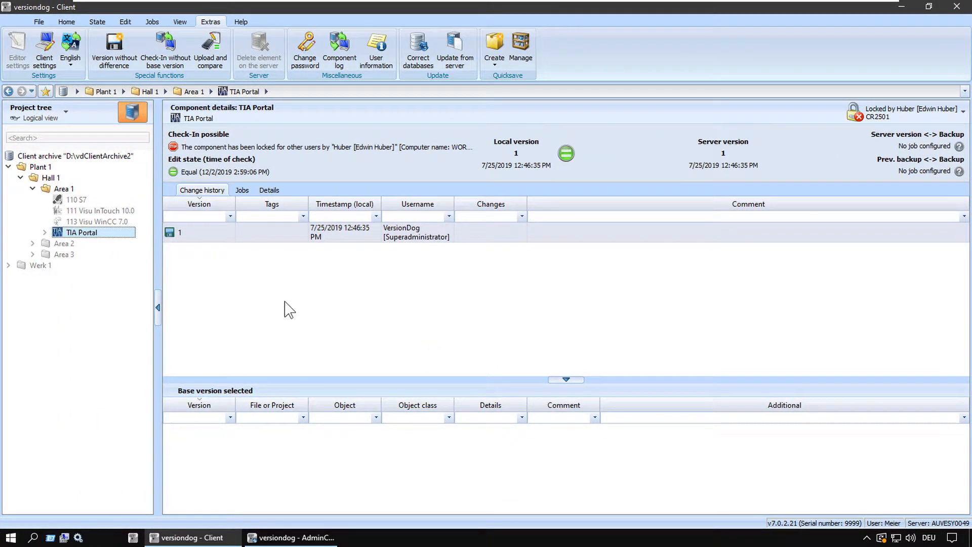
# Step: Try to check out TIA Portal with Under development and Lock for other users enabled, and view the error details
pyautogui.rightClick(97, 235)
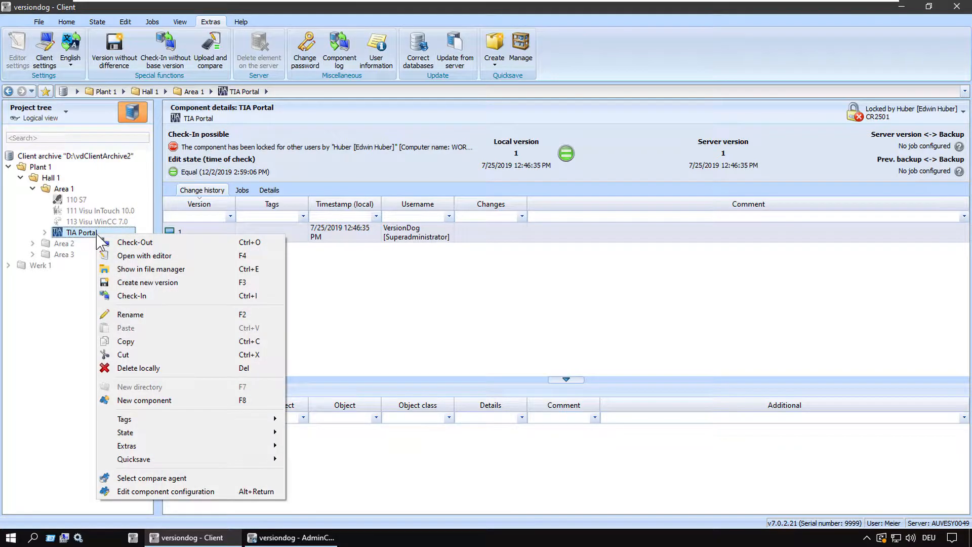
pyautogui.click(127, 243)
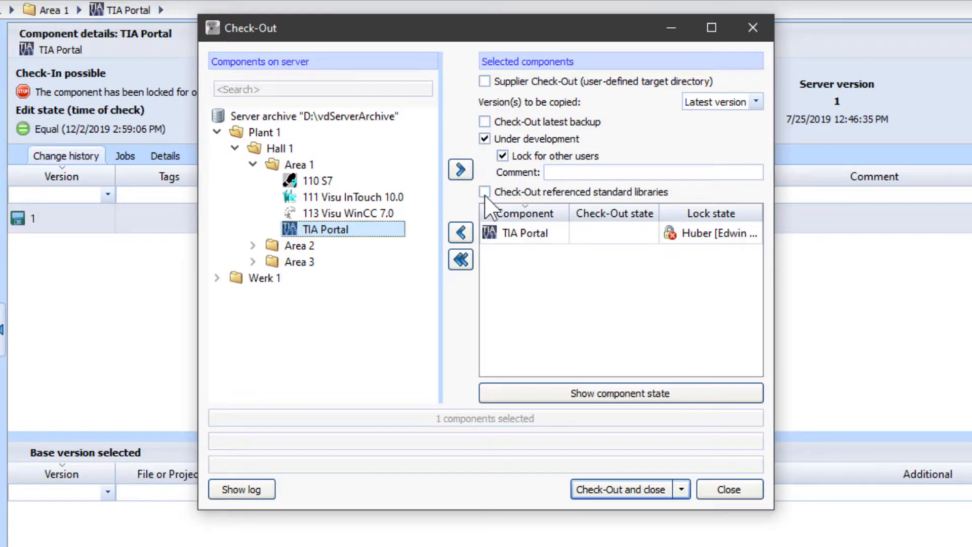
pyautogui.click(607, 490)
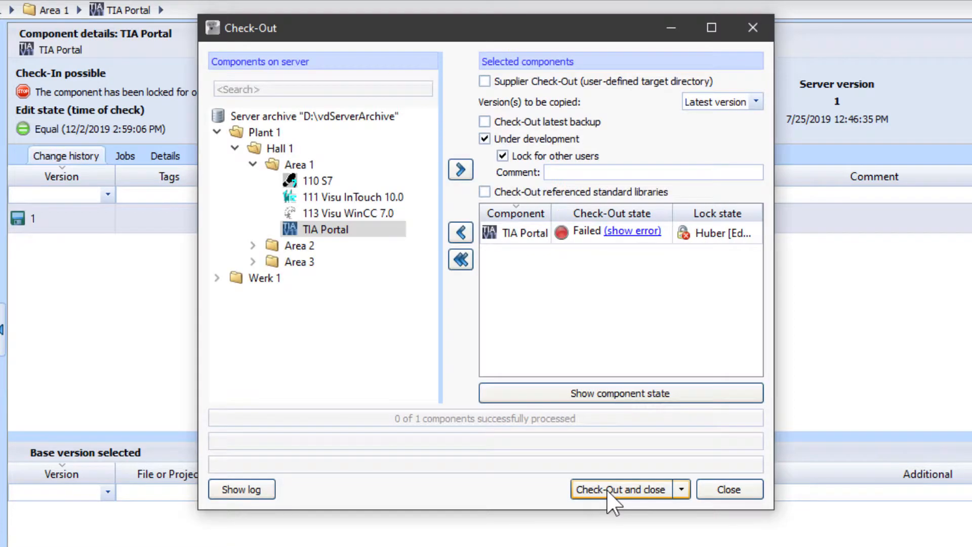
pyautogui.click(629, 236)
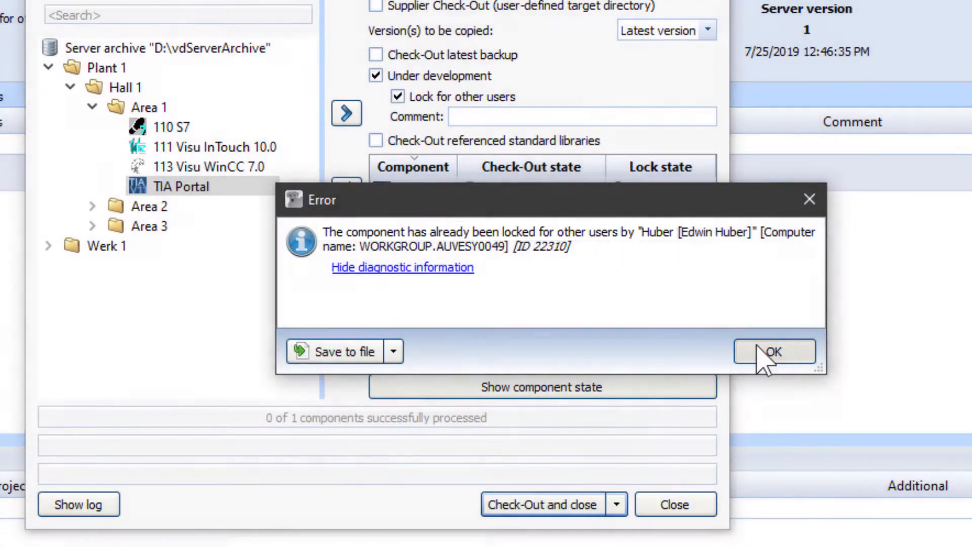
pyautogui.click(764, 357)
pyautogui.click(644, 416)
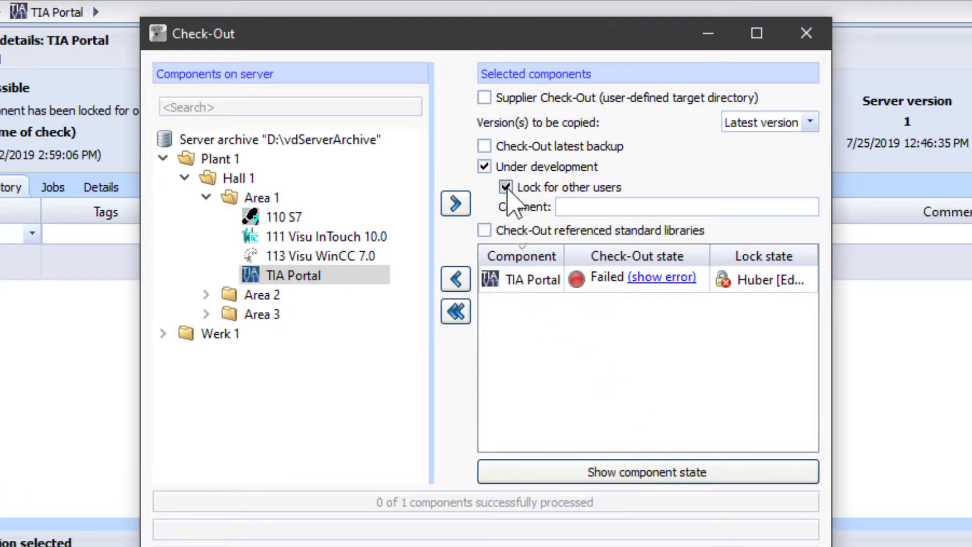
# Step: Turn off Under development and check out TIA Portal without a lock state
pyautogui.click(485, 168)
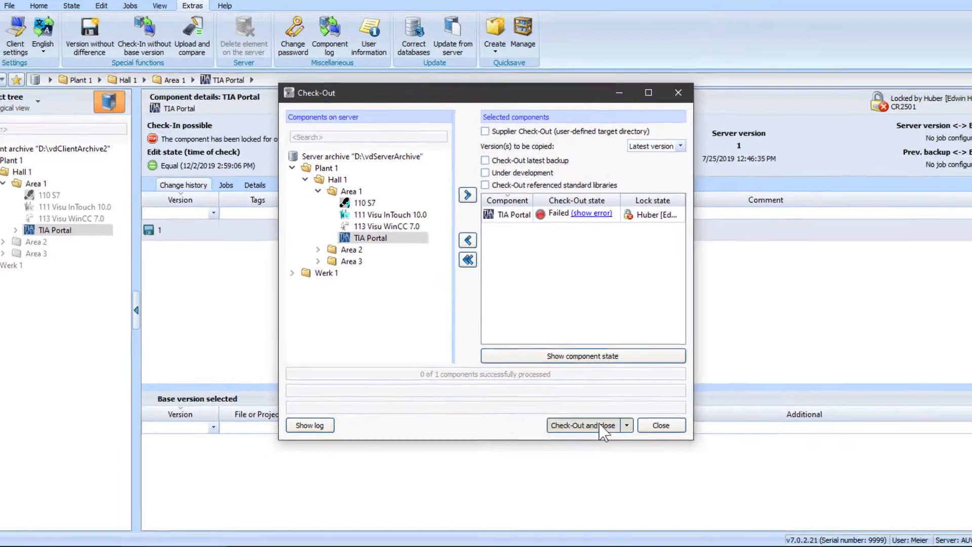
pyautogui.click(601, 426)
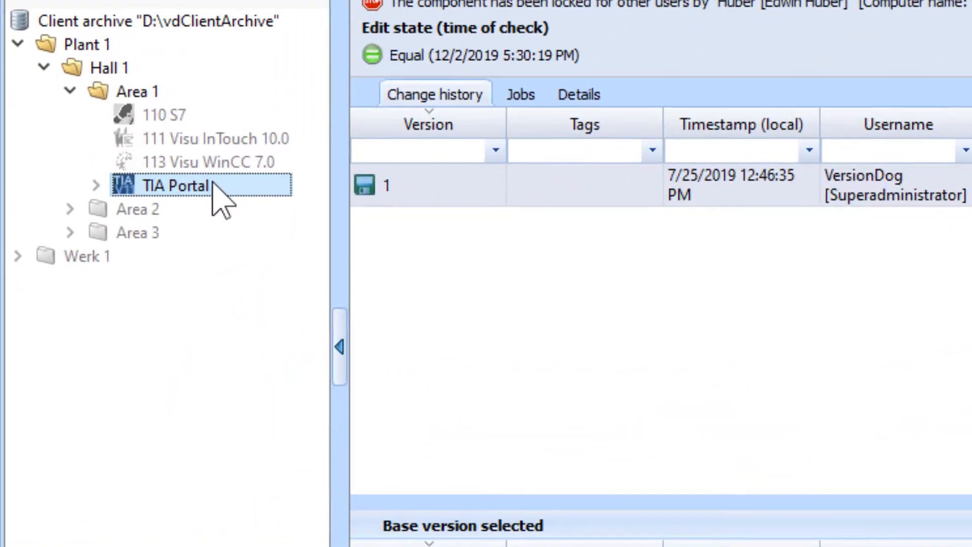
# Step: Open the TIA Portal component in Area 1 with its editor
pyautogui.rightClick(213, 184)
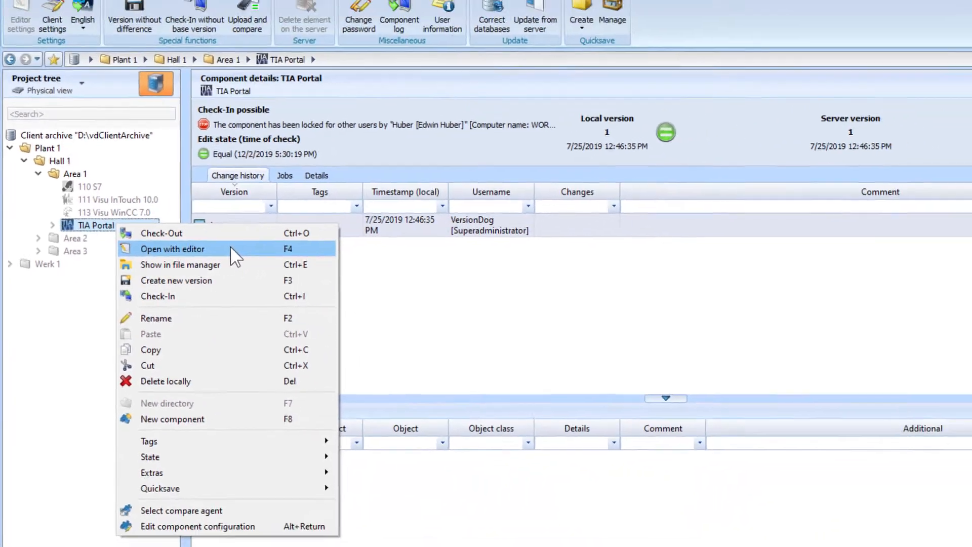
pyautogui.click(394, 233)
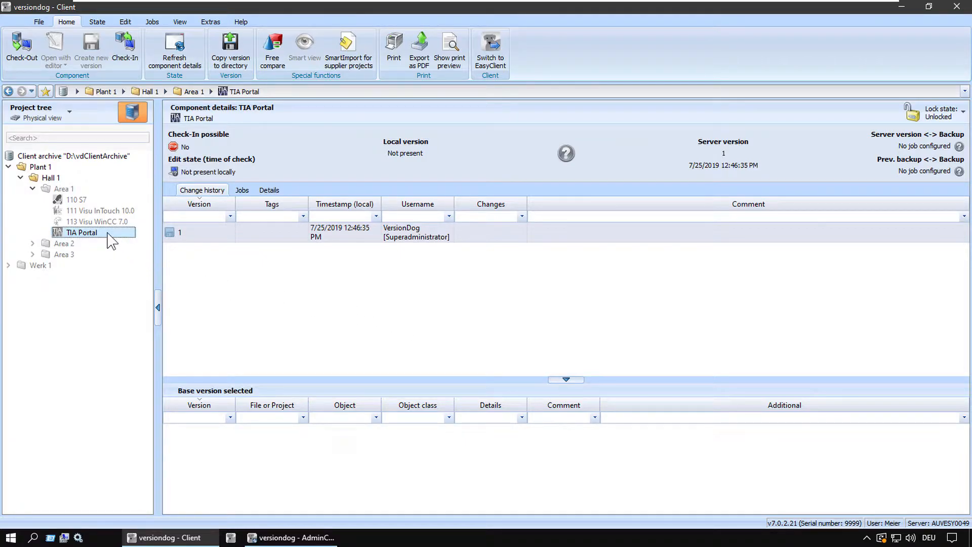
# Step: Check out the TIA Portal component in Area 1 as Under development with Lock for other users enabled
pyautogui.rightClick(108, 233)
pyautogui.click(121, 242)
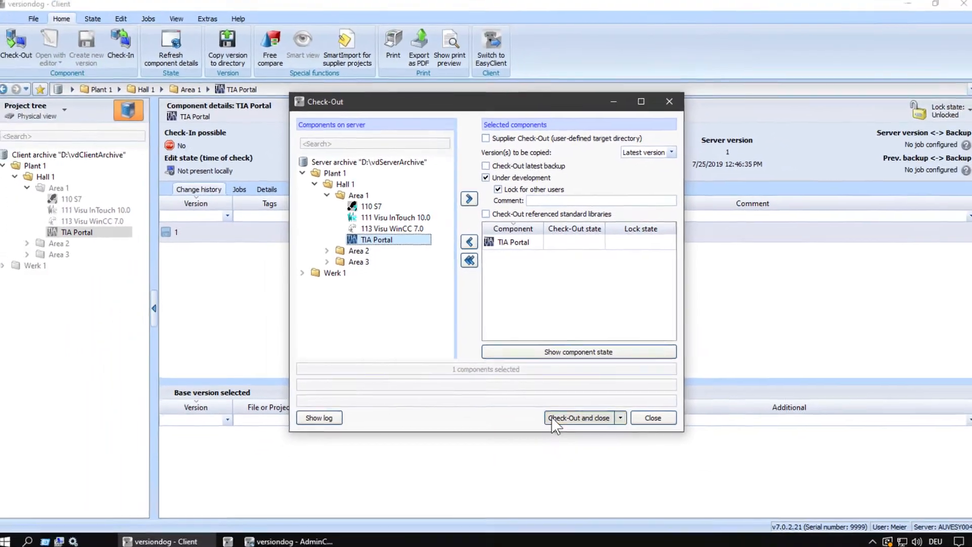
pyautogui.click(562, 418)
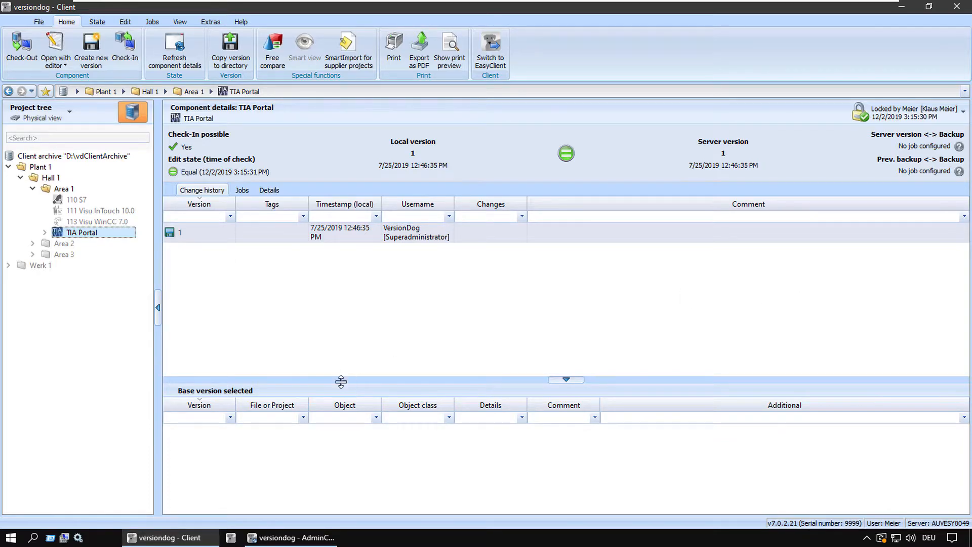
# Step: In the versiondog AdminClient's global component settings, set the minimum comment length for applying a lock state to 5 characters
pyautogui.click(307, 539)
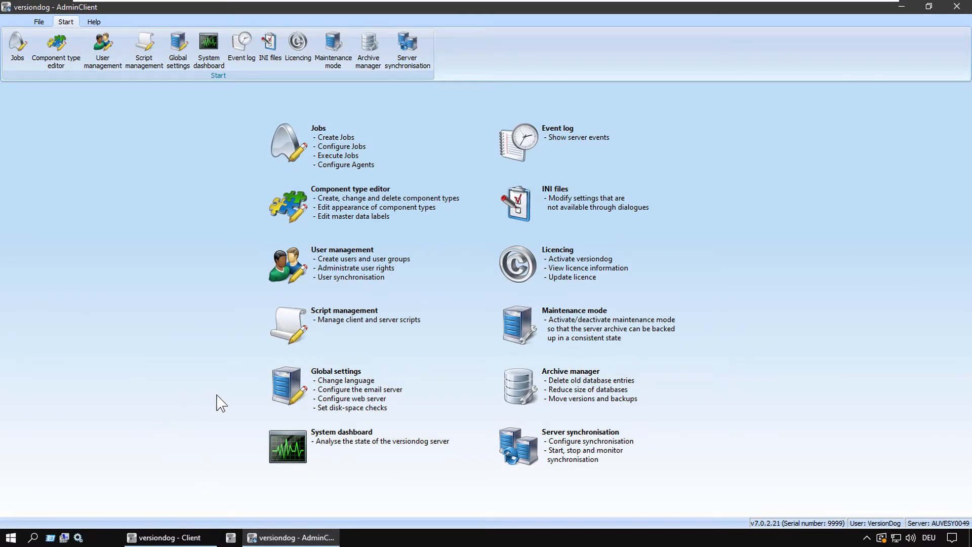
pyautogui.click(364, 398)
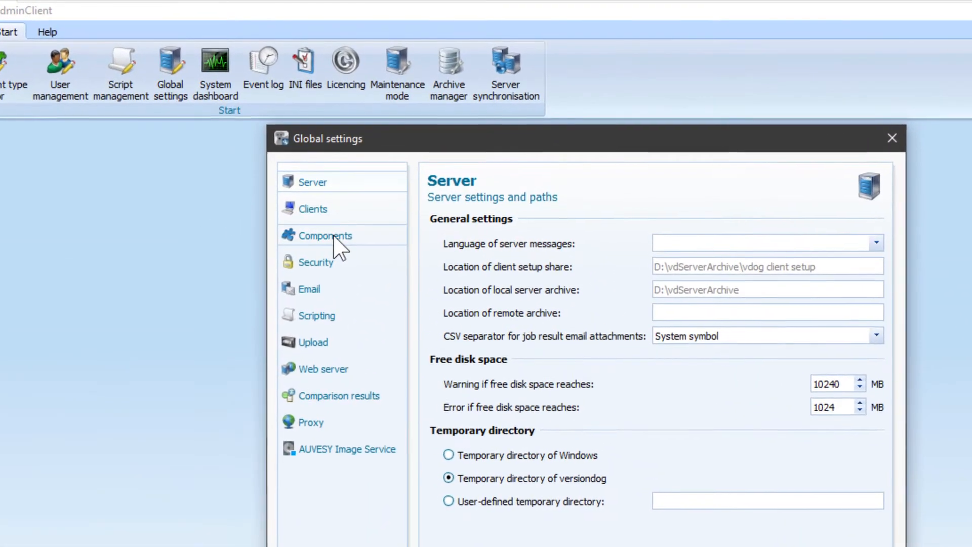
pyautogui.click(308, 192)
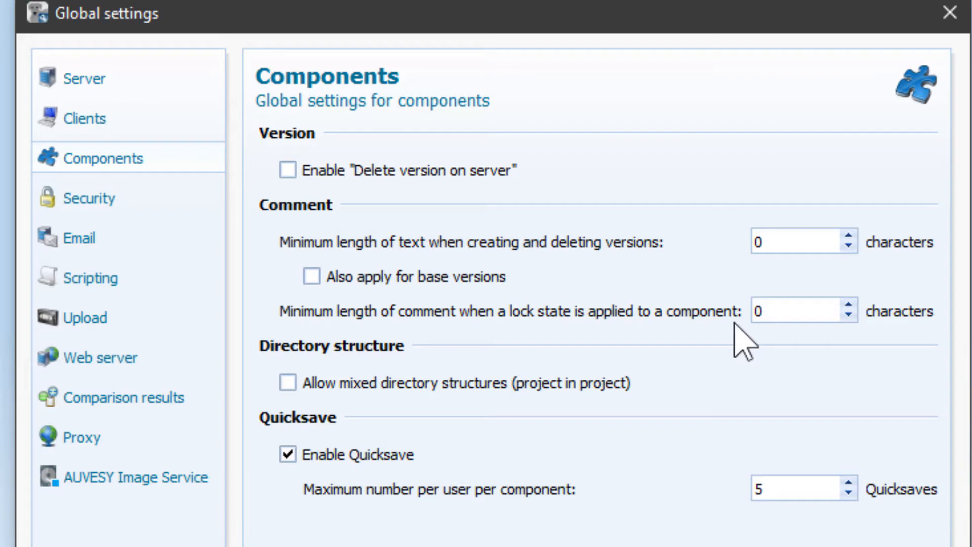
pyautogui.click(848, 305)
pyautogui.click(848, 305)
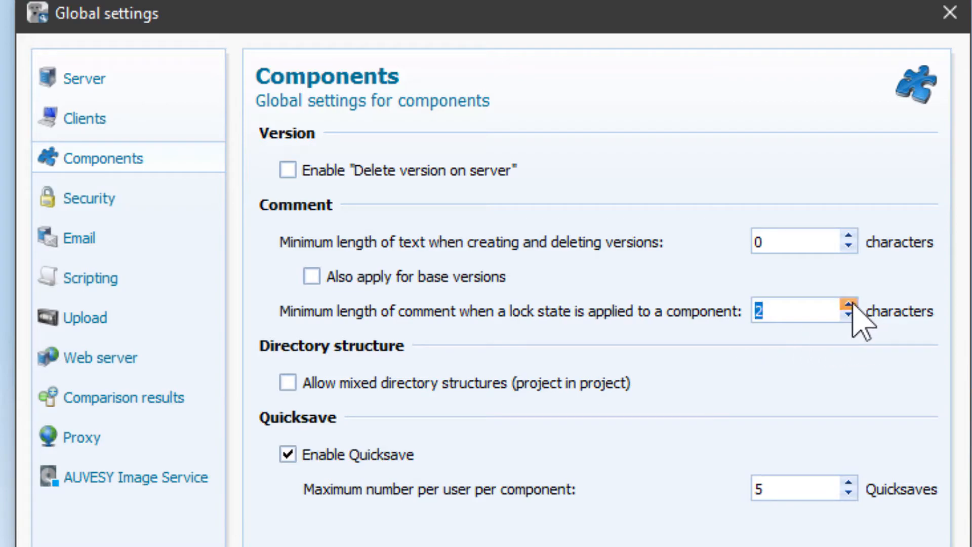
pyautogui.click(849, 305)
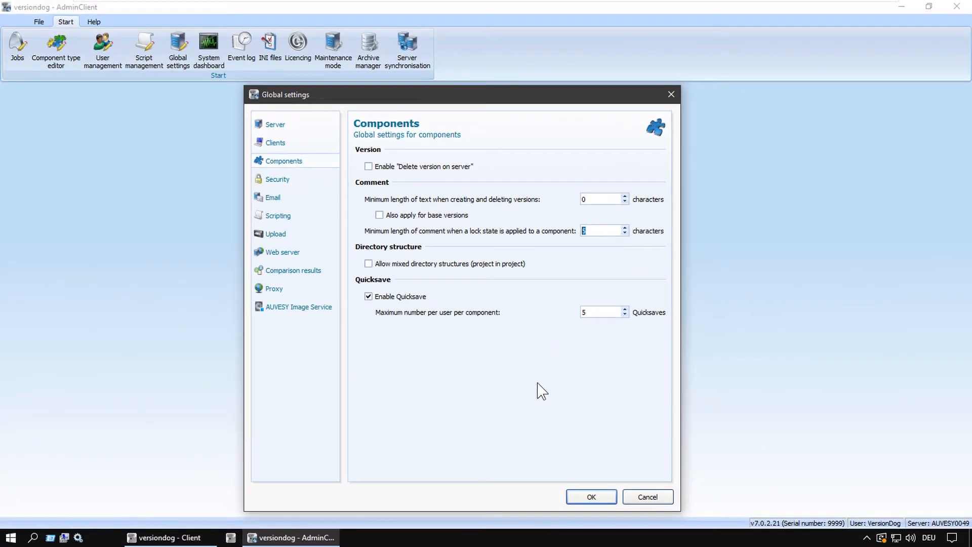
pyautogui.click(592, 497)
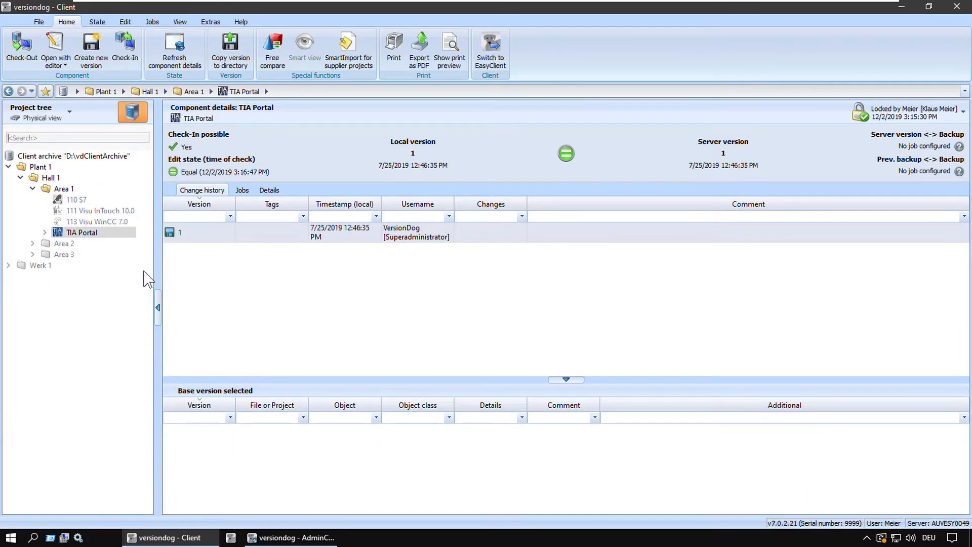
# Step: Switch back to the versiondog client and delete the local Area 1 directory, including its local working directory, while unlocking the component
pyautogui.click(81, 188)
pyautogui.rightClick(82, 190)
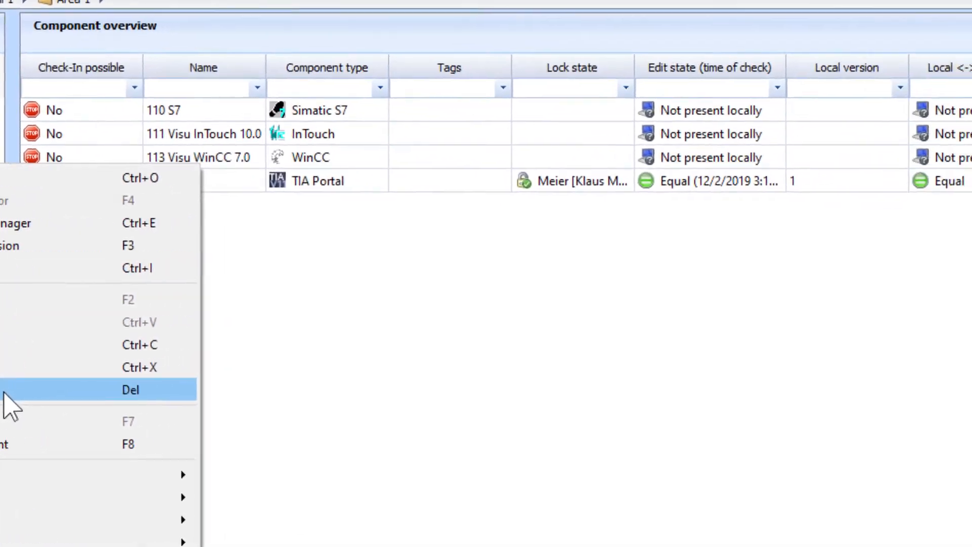
pyautogui.click(198, 343)
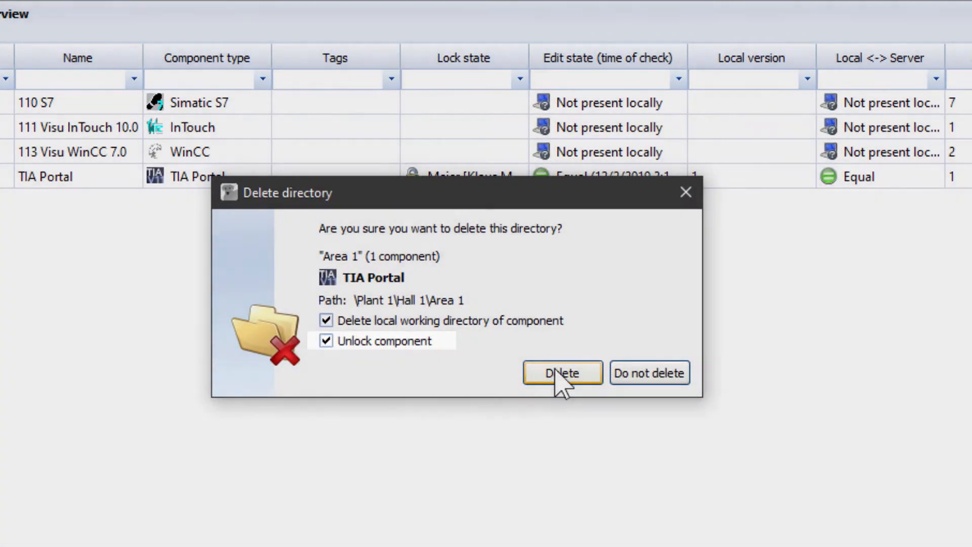
pyautogui.click(555, 372)
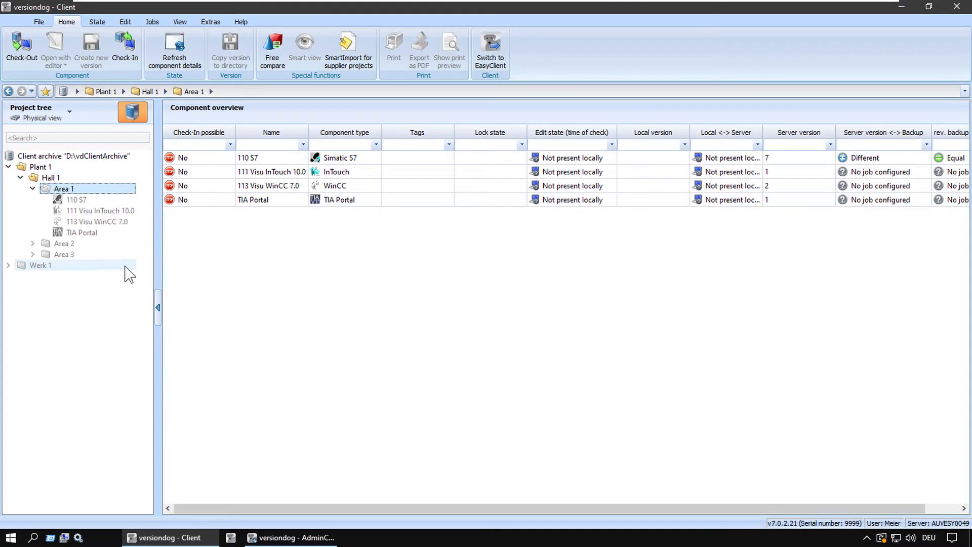
# Step: Try to check out TIA Portal as Under development and locked for other users with an empty comment
pyautogui.click(81, 233)
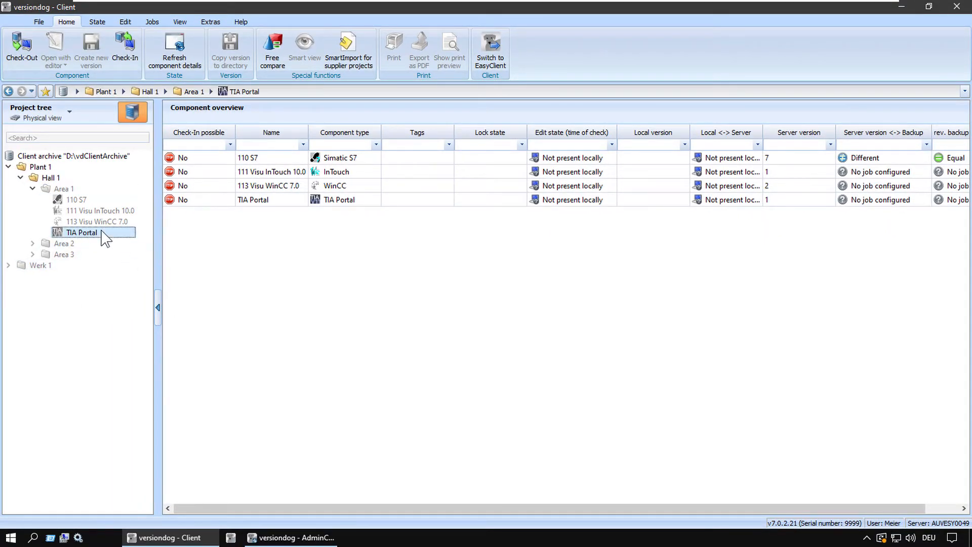
pyautogui.rightClick(101, 234)
pyautogui.click(150, 239)
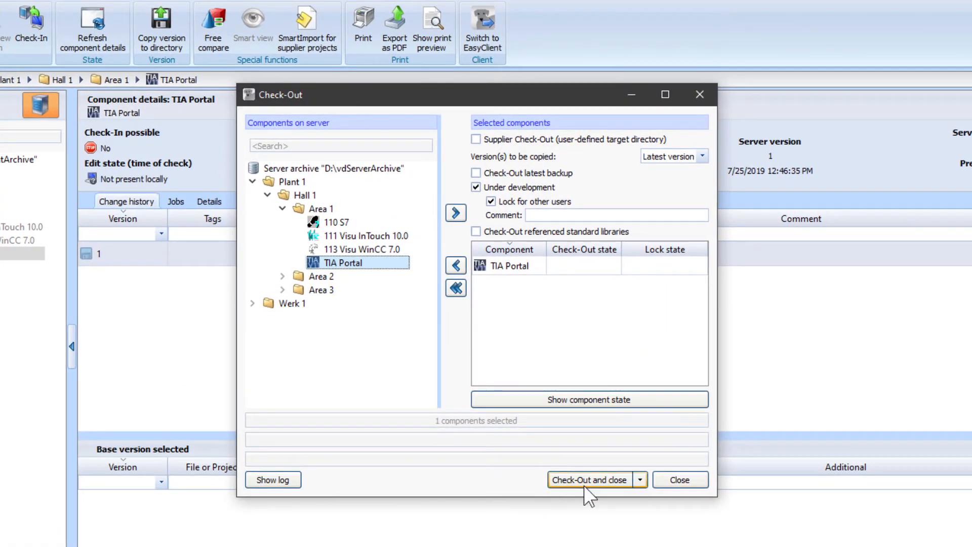
pyautogui.click(584, 481)
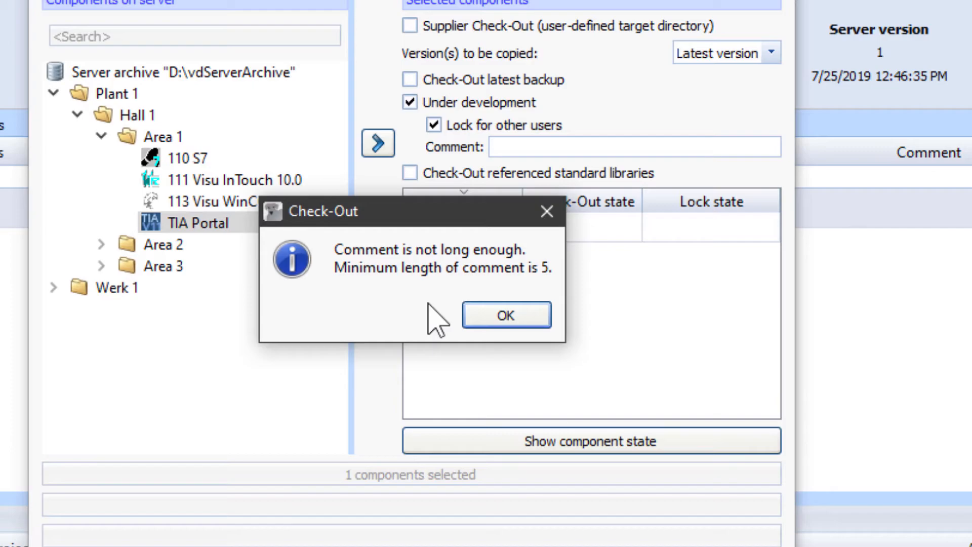
pyautogui.click(481, 319)
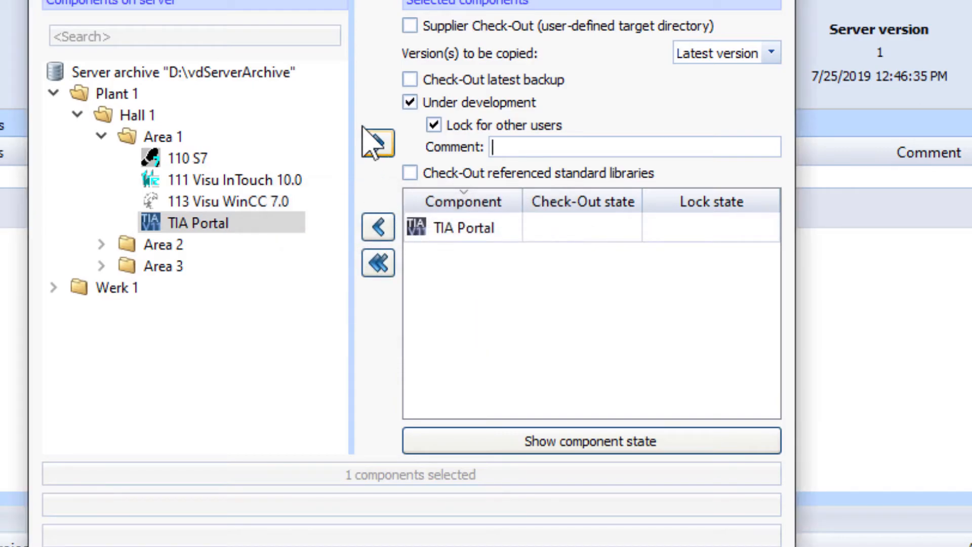
# Step: Check out the latest version of TIA Portal with the Under development state turned off
pyautogui.click(410, 103)
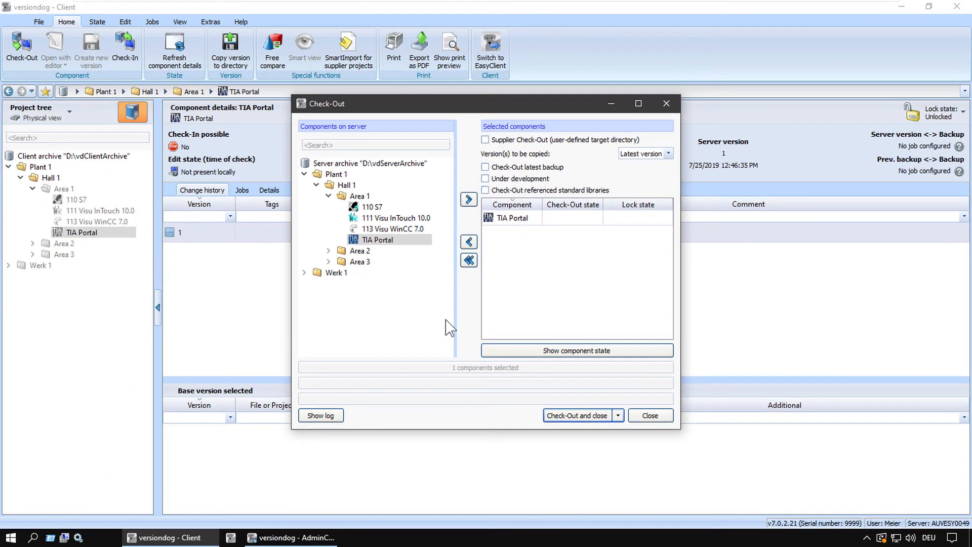
pyautogui.click(569, 415)
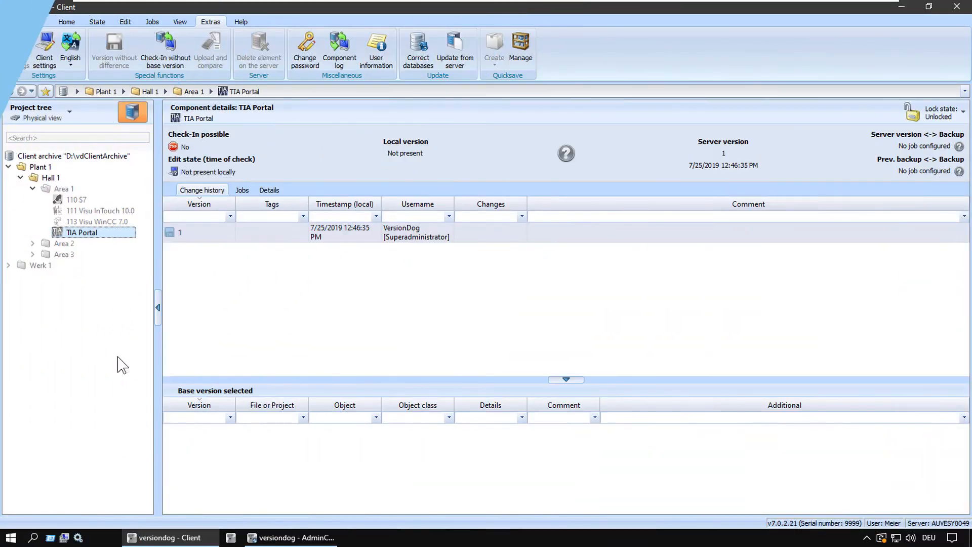
# Step: Try to check out TIA Portal in Area 1 as Under development with Lock for other users enabled and no comment
pyautogui.rightClick(108, 239)
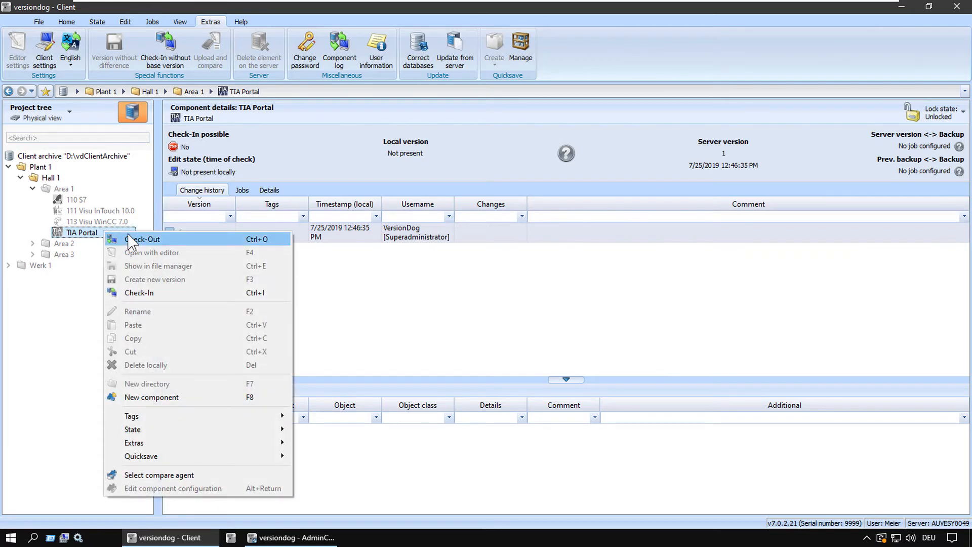
pyautogui.click(130, 240)
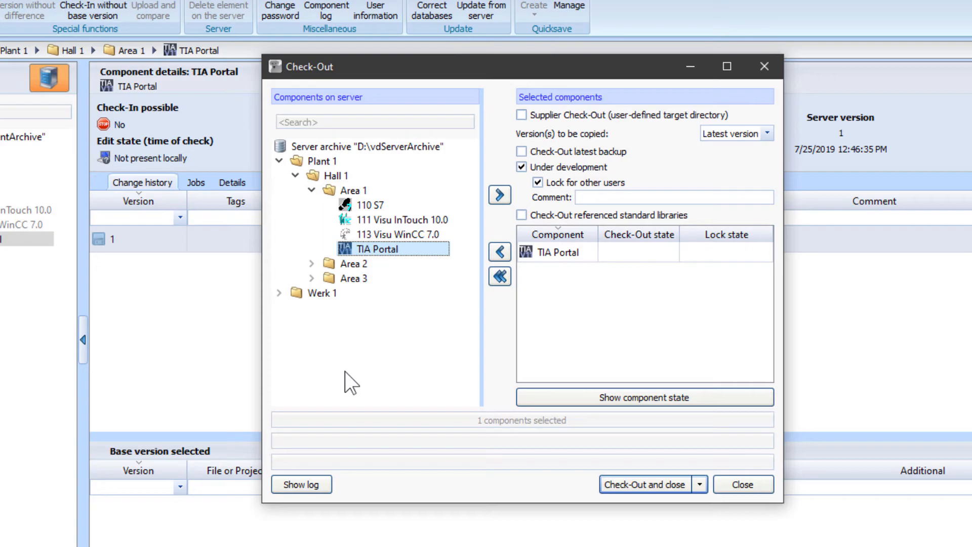
pyautogui.click(621, 479)
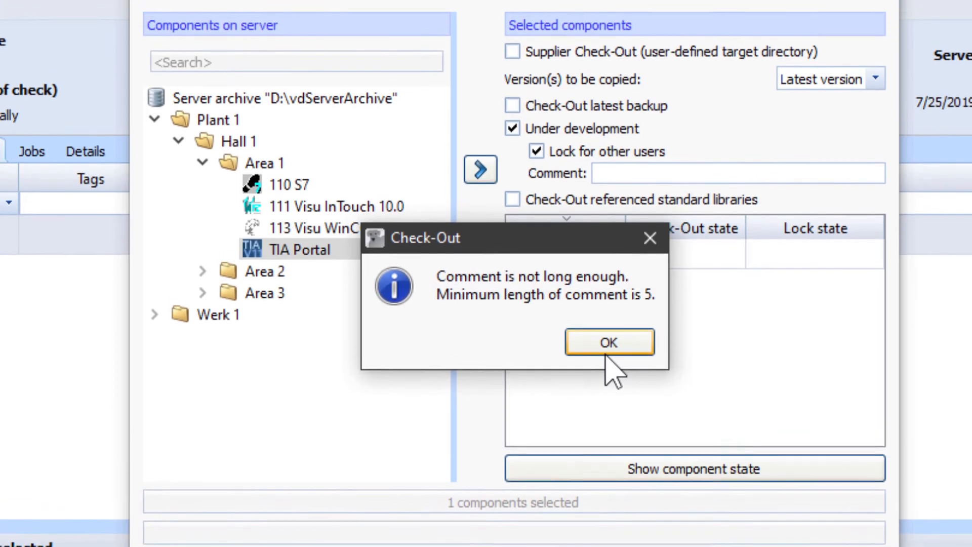
# Step: Enter CR995 as the lock comment and check out TIA Portal as Under development, locked for other users
pyautogui.click(607, 323)
pyautogui.write('CR995')
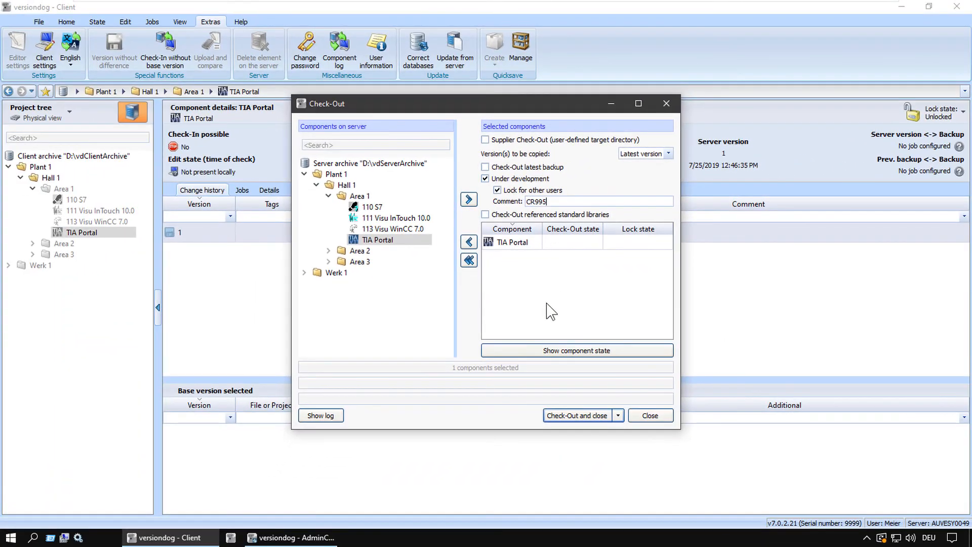
pyautogui.click(560, 415)
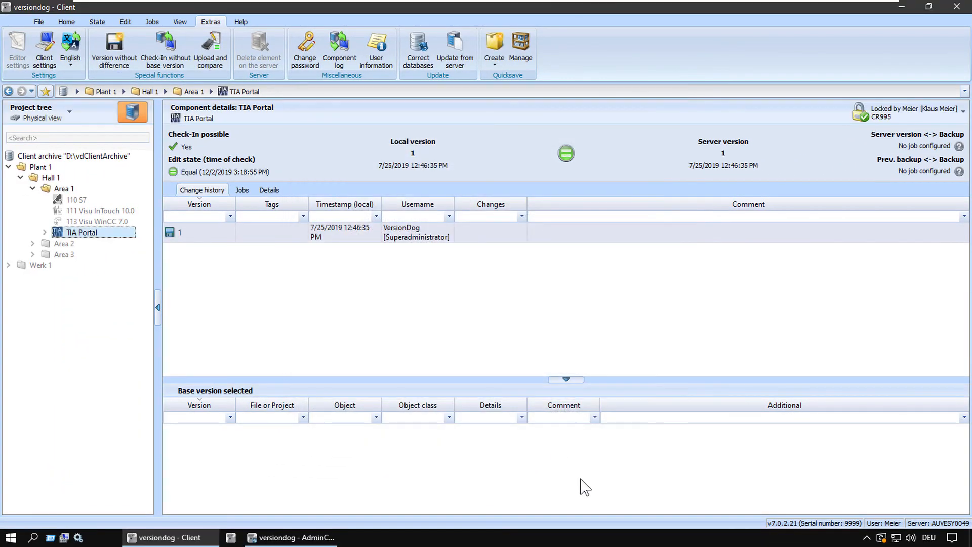